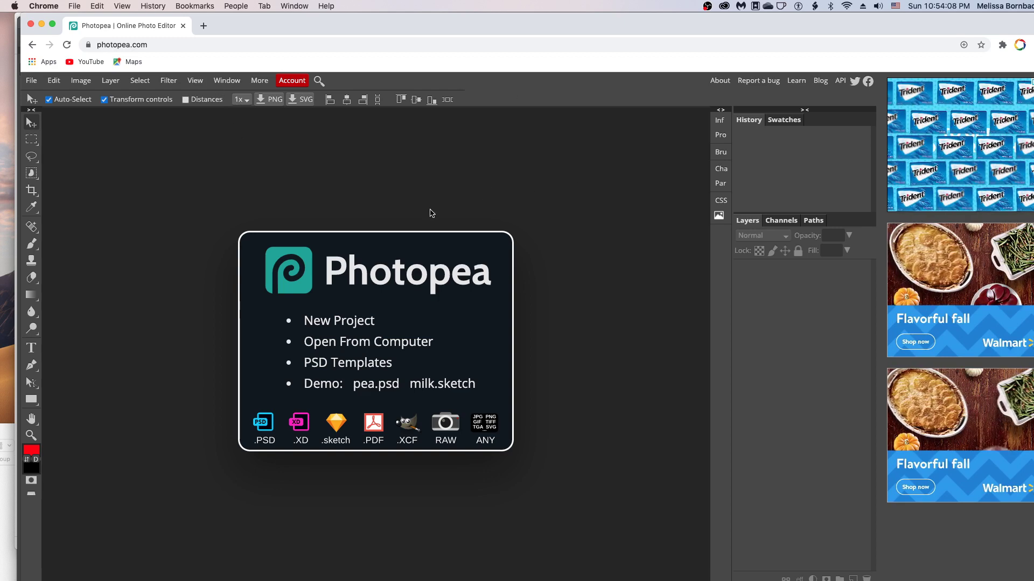
- Open StandardPillow_FlatLay_SixBackgrounds_8x12_Photopea.psd from the 1_Art folder
{"action": "left_click", "coordinate": [333, 344]}
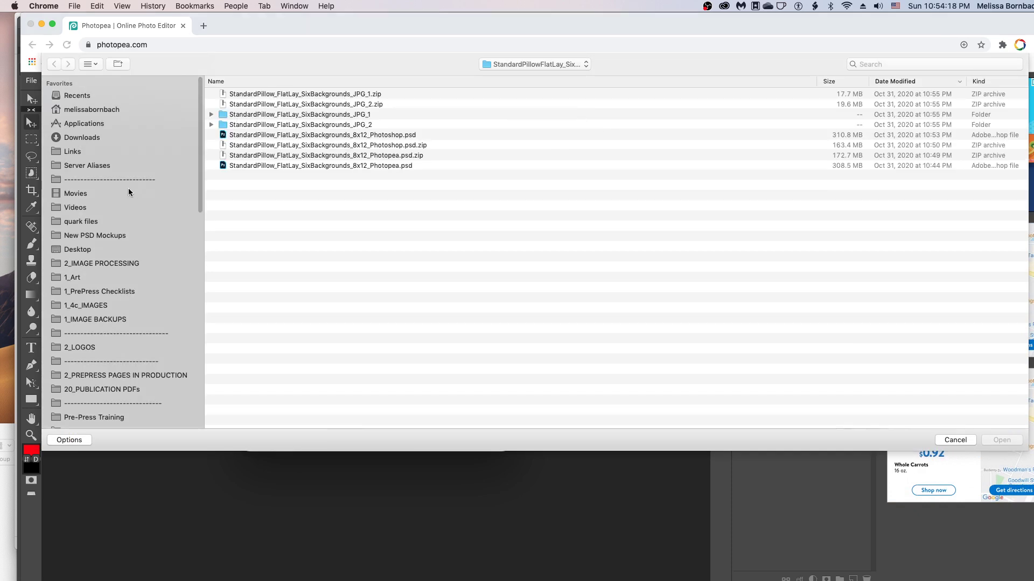
{"action": "left_click", "coordinate": [72, 278]}
{"action": "double_click", "coordinate": [305, 94]}
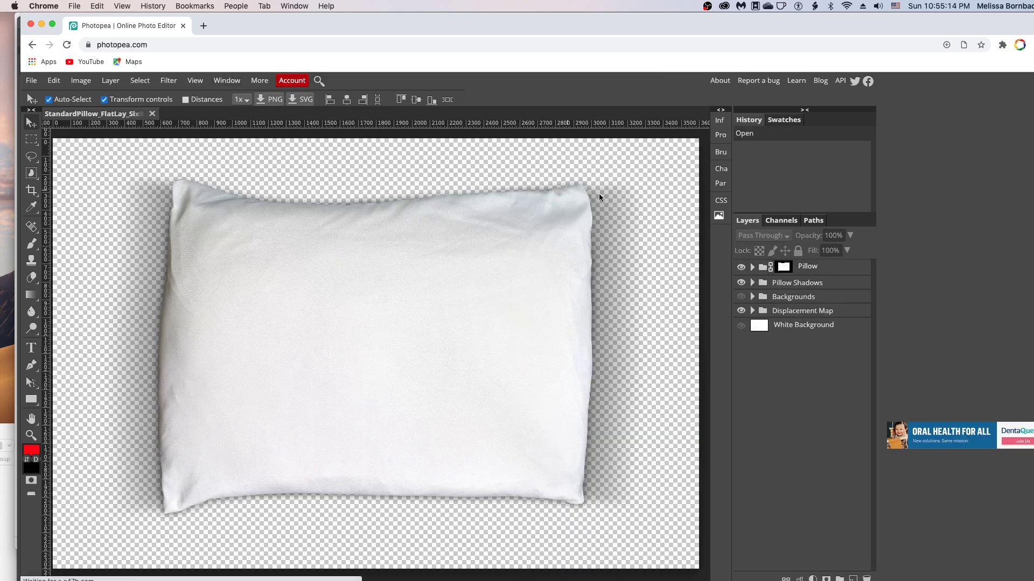
- Expand the Pillow group and open the Design - Pillow smart object in its own document
{"action": "left_click", "coordinate": [753, 267]}
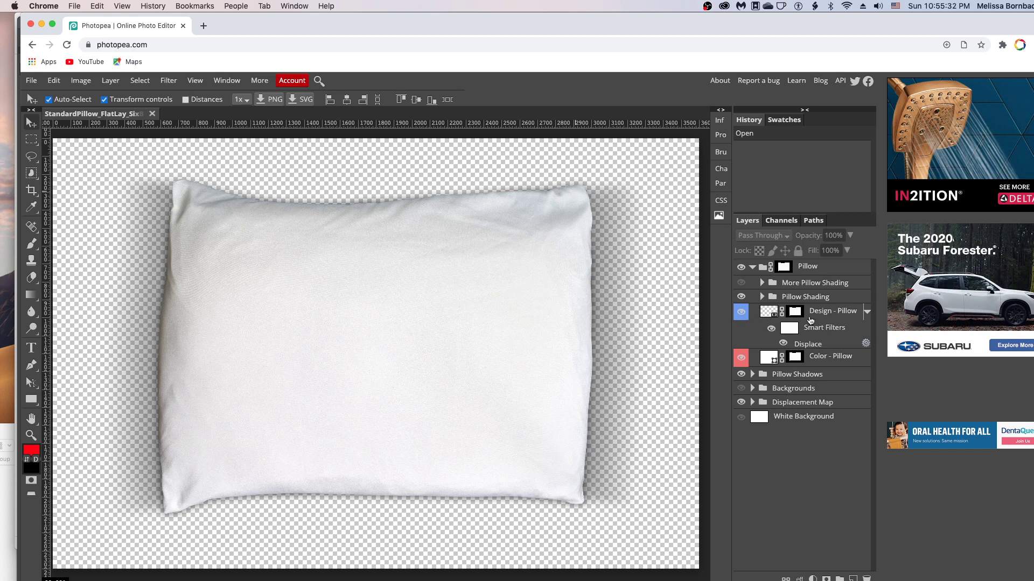
{"action": "left_click", "coordinate": [774, 312]}
{"action": "double_click", "coordinate": [775, 312]}
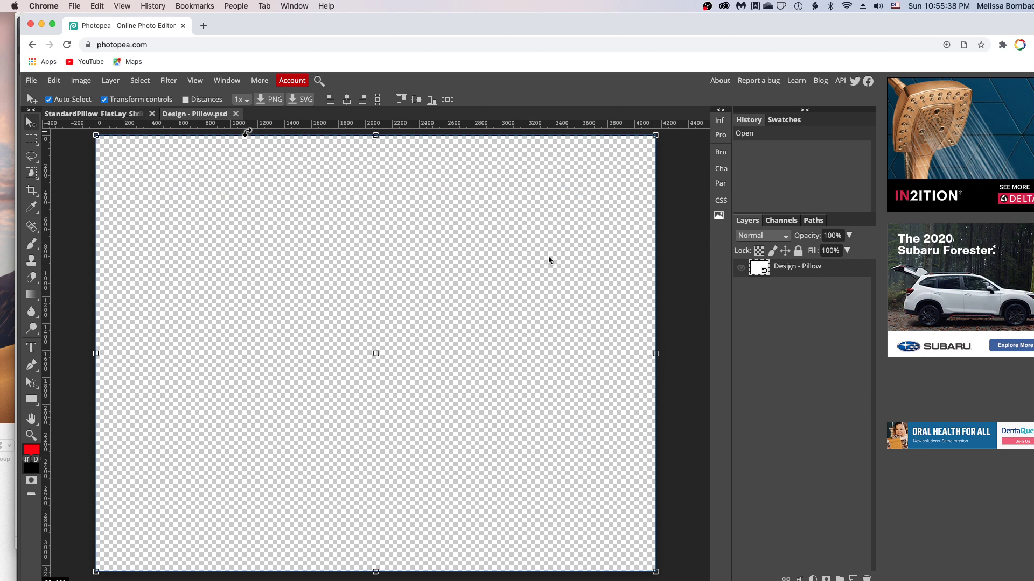
- Open the leaves-5500368.jpg pattern image
{"action": "left_click", "coordinate": [33, 84]}
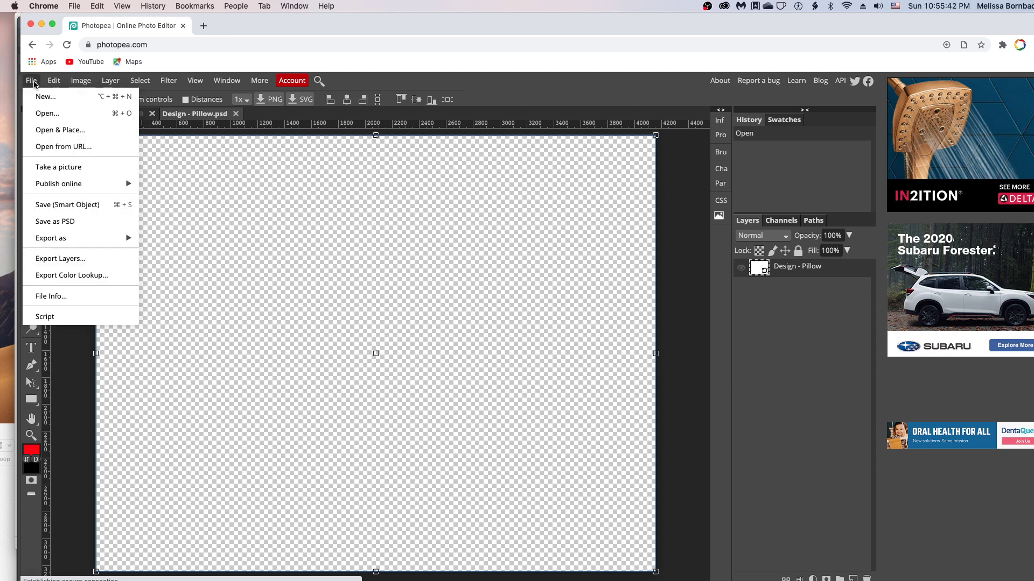
{"action": "left_click", "coordinate": [49, 112]}
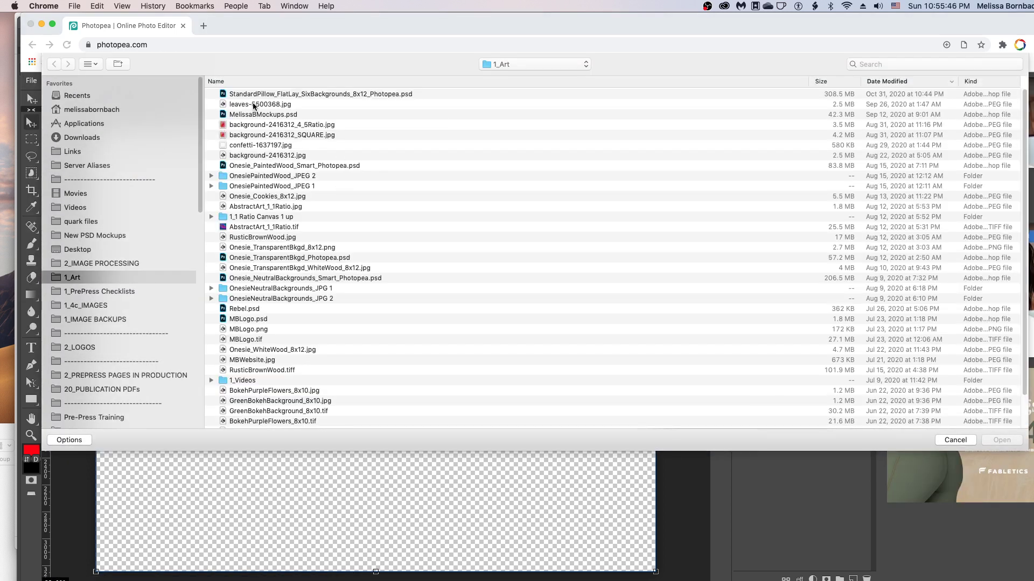
{"action": "double_click", "coordinate": [322, 104]}
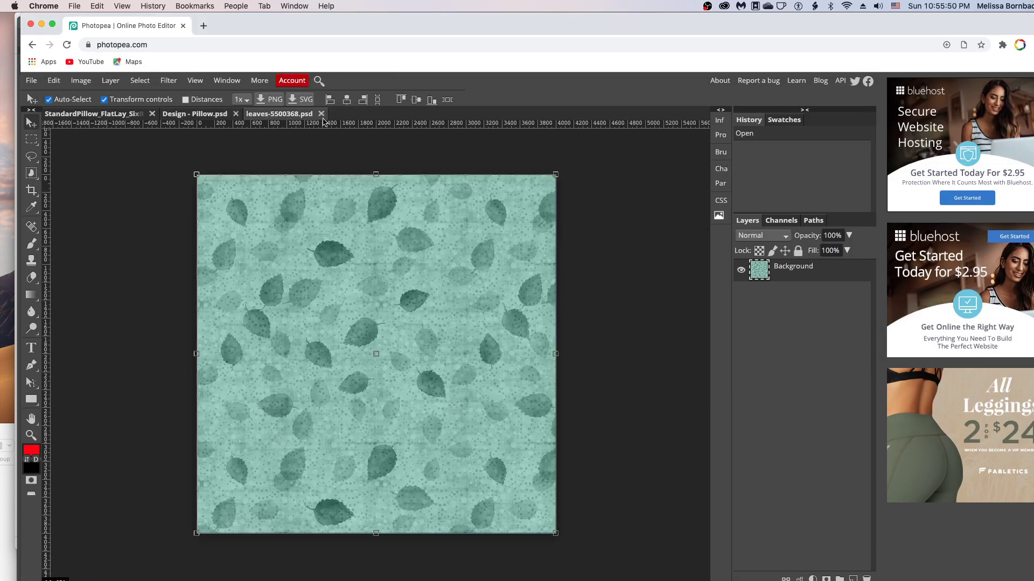
- Select all of the leaves image and copy it
{"action": "left_click", "coordinate": [140, 80]}
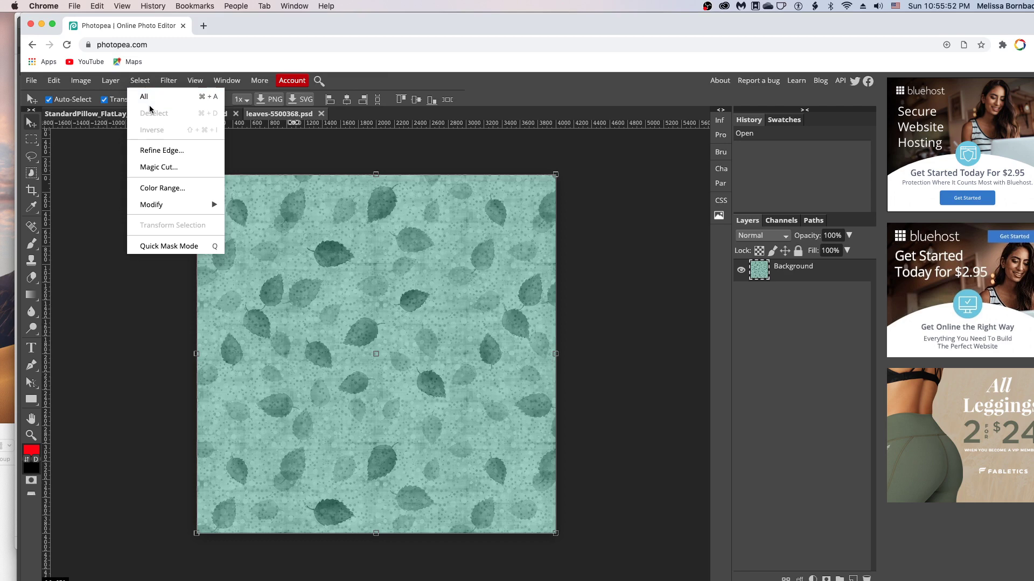
{"action": "left_click", "coordinate": [144, 97]}
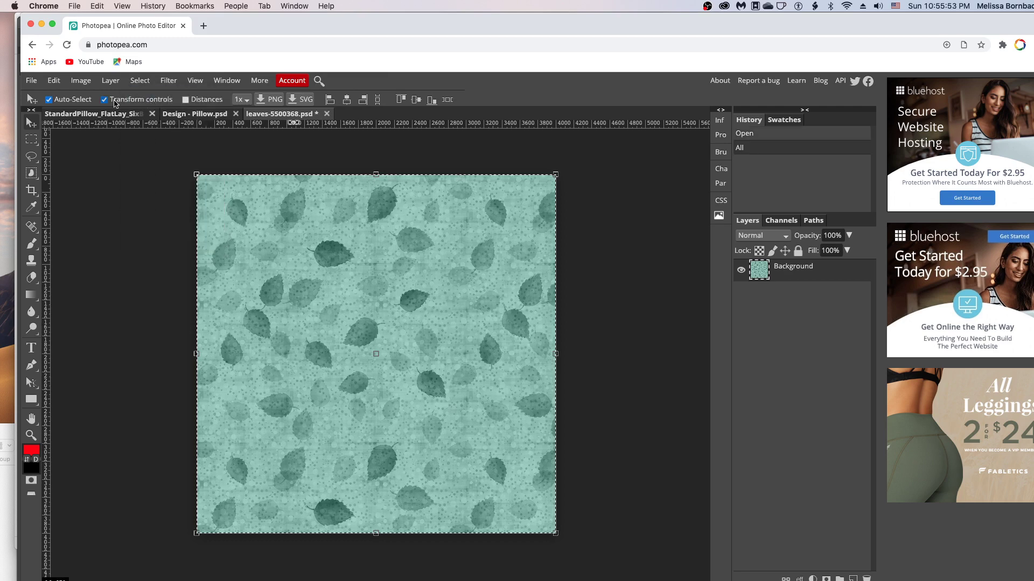
{"action": "left_click", "coordinate": [54, 81]}
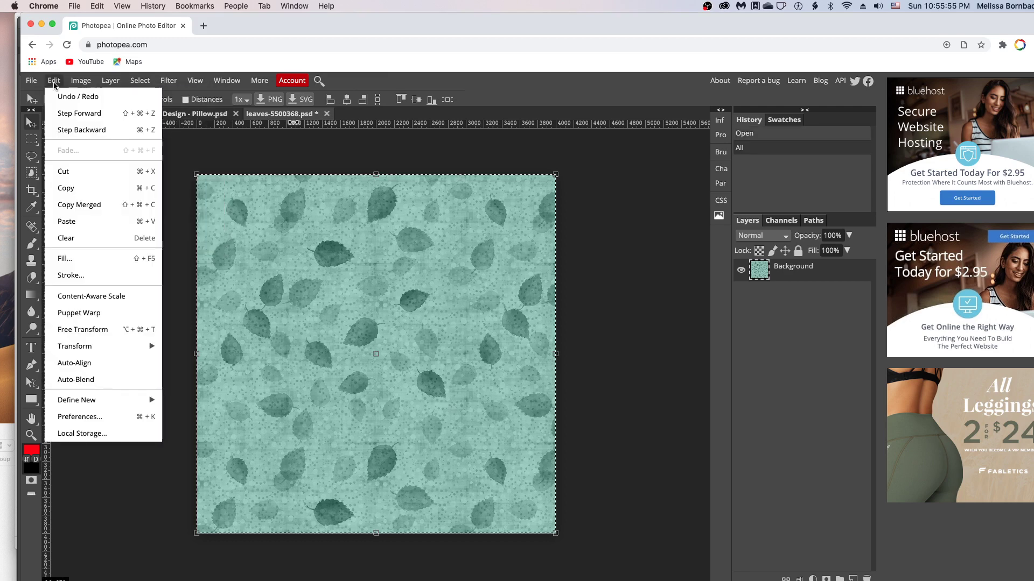
{"action": "left_click", "coordinate": [90, 195]}
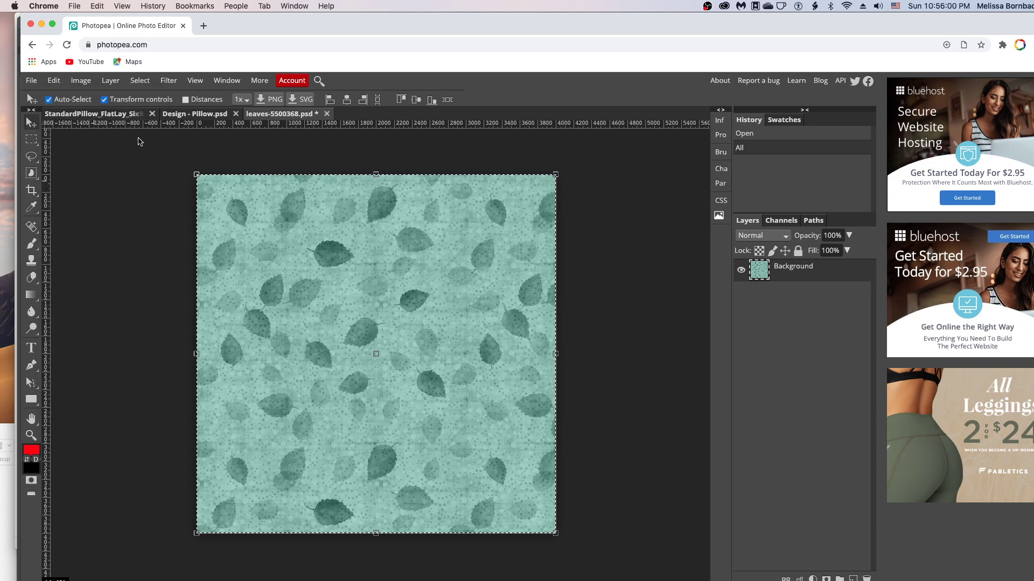
- Return to Design - Pillow.psd and try pasting the leaves with Edit > Paste
{"action": "left_click", "coordinate": [201, 114]}
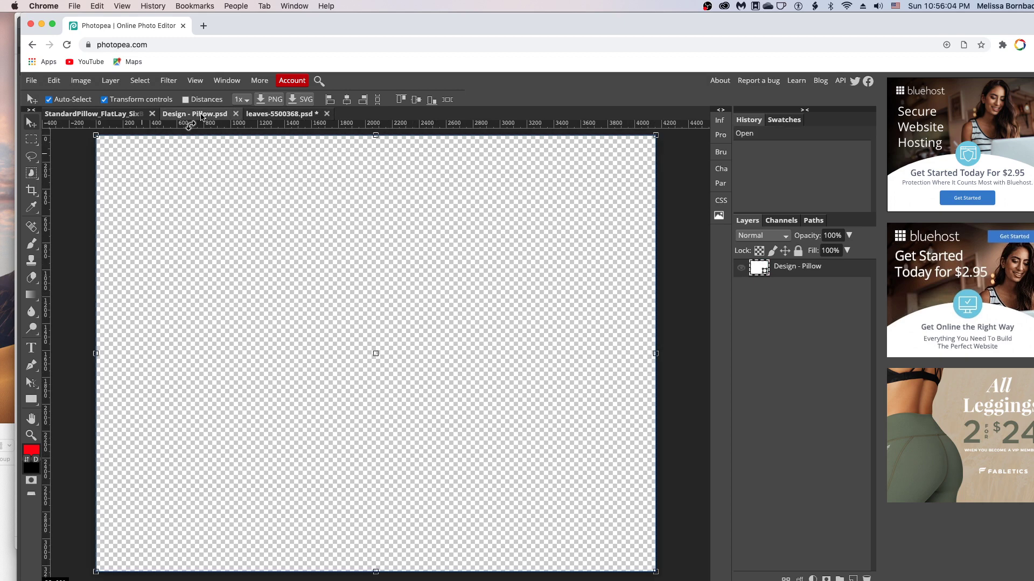
{"action": "left_click", "coordinate": [54, 80]}
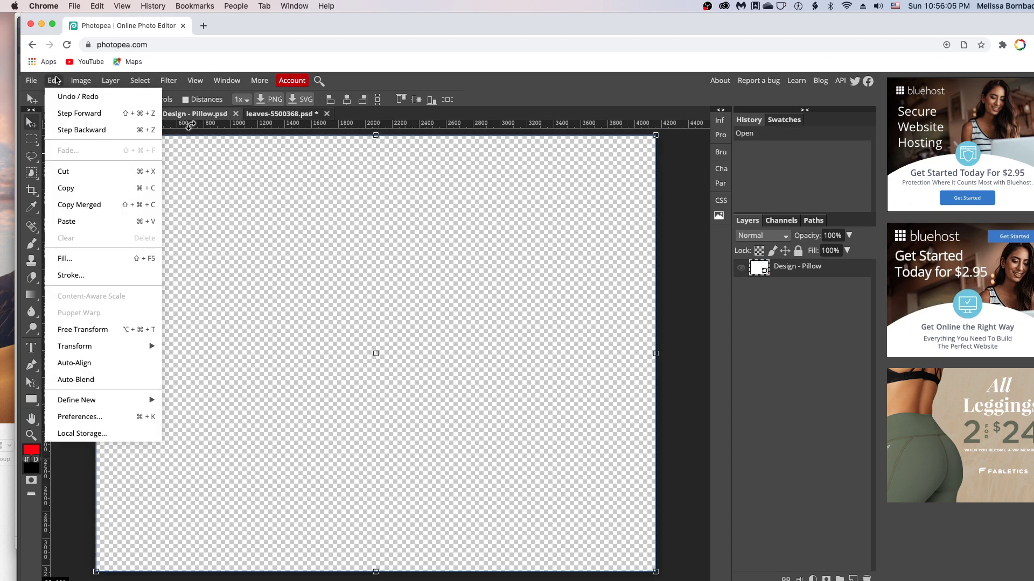
{"action": "left_click", "coordinate": [75, 221]}
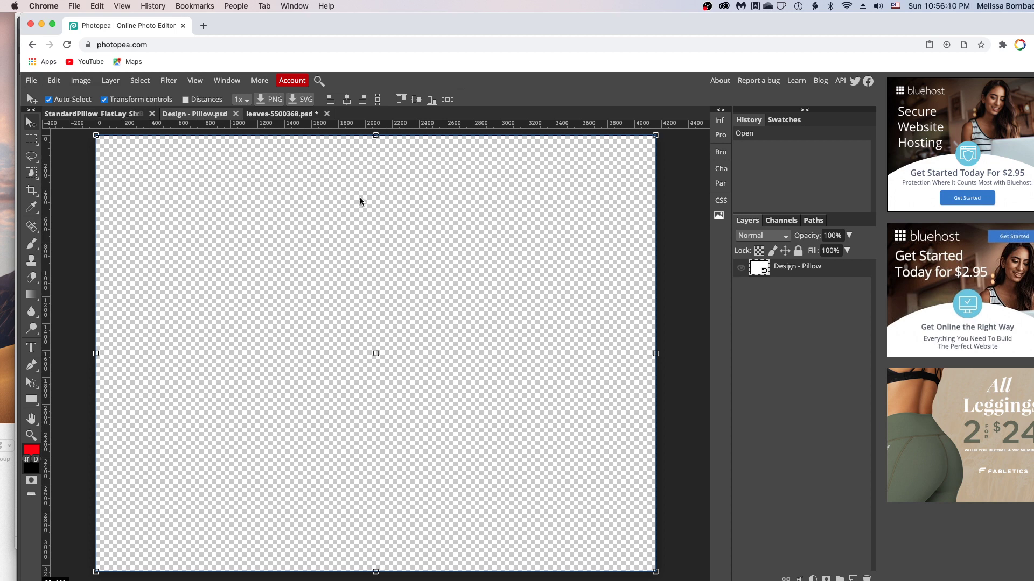
- Paste the leaves as Layer 1 and scale it to about 113% to cover the canvas
{"action": "key", "text": "super+v"}
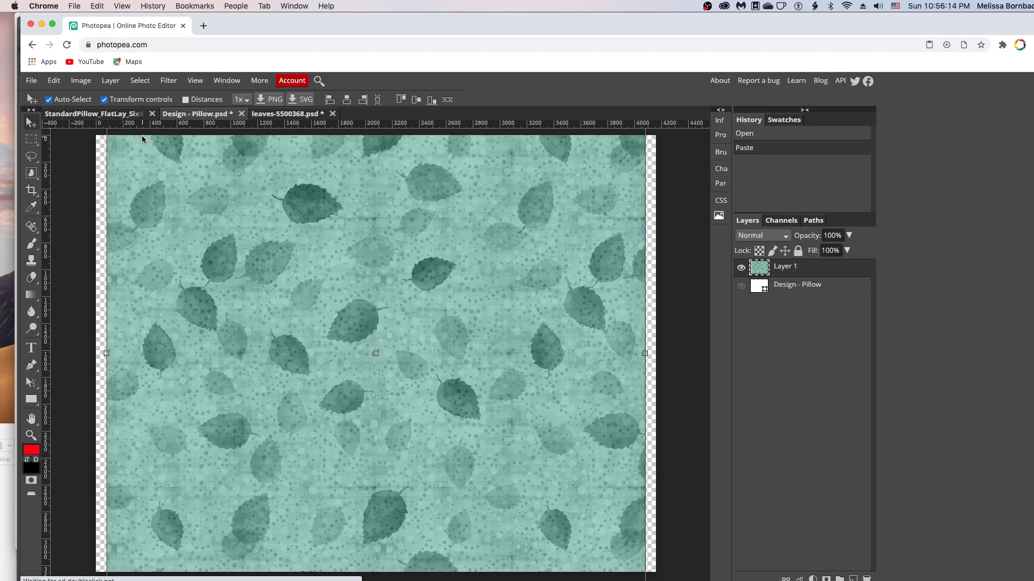
{"action": "key", "text": "super+minus"}
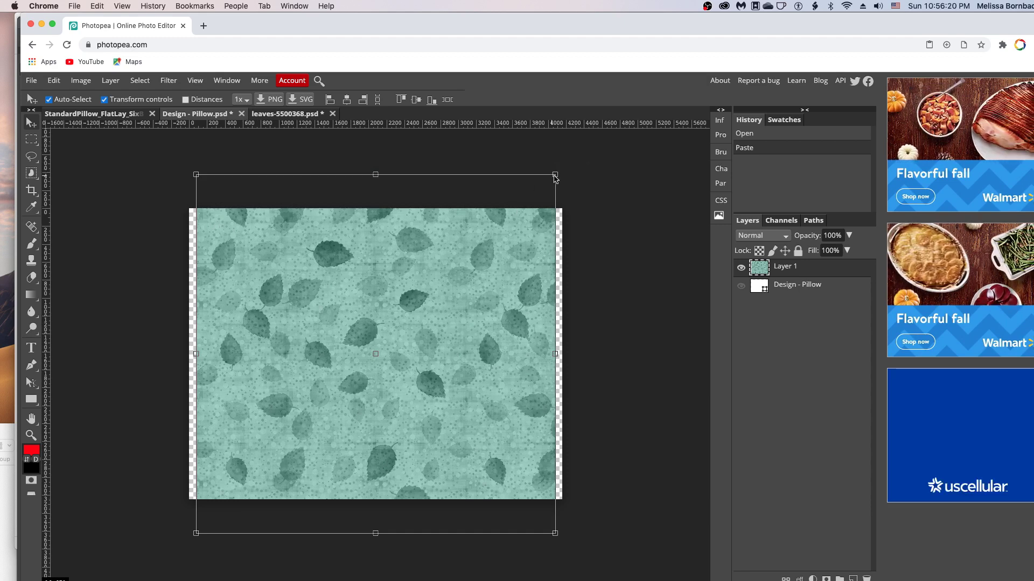
{"action": "left_click_drag", "start_coordinate": [555, 178], "coordinate": [556, 177]}
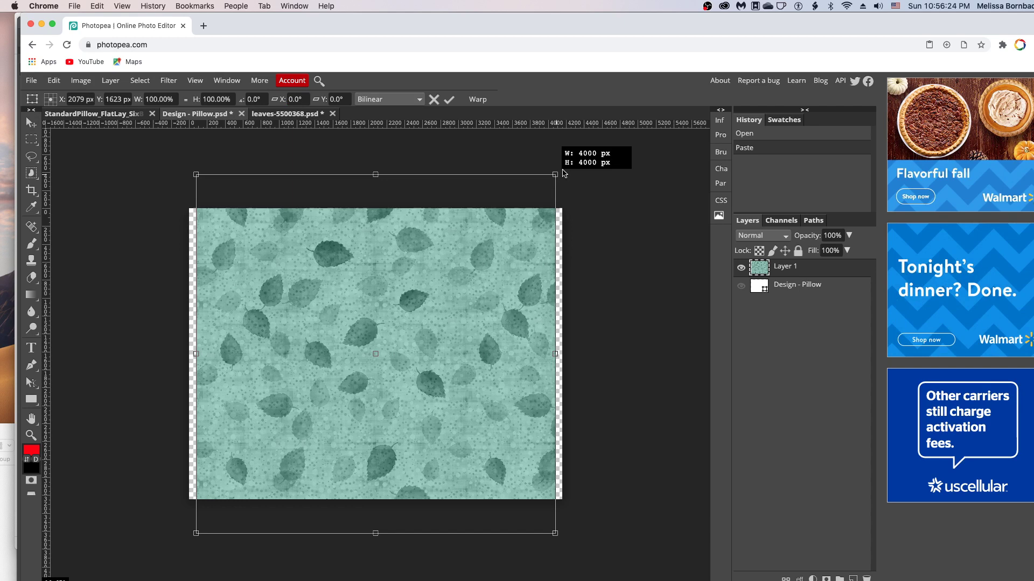
{"action": "left_click_drag", "start_coordinate": [563, 173], "coordinate": [586, 144]}
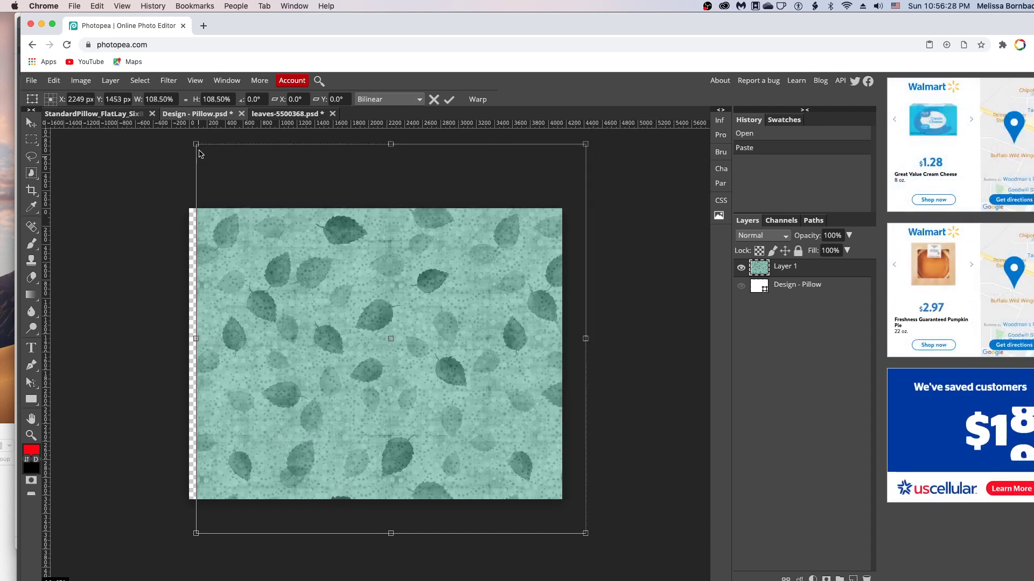
{"action": "mouse_move", "coordinate": [188, 135]}
{"action": "left_mouse_down"}
{"action": "mouse_move", "coordinate": [209, 148]}
{"action": "mouse_move", "coordinate": [193, 131]}
{"action": "left_mouse_up"}
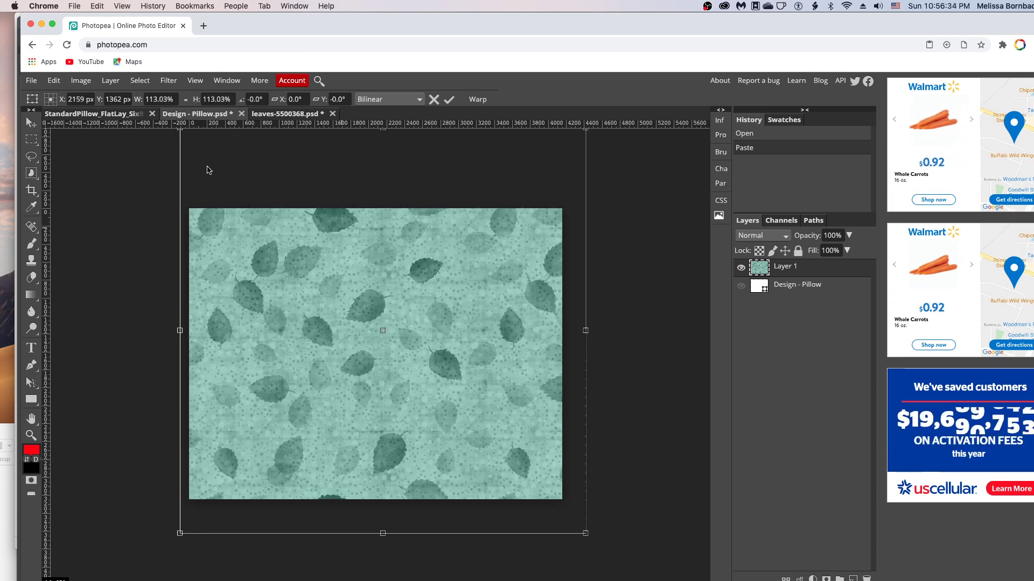
- Save the leaf design into the smart object, then close Design - Pillow and discard the leaves document
{"action": "left_click", "coordinate": [40, 81]}
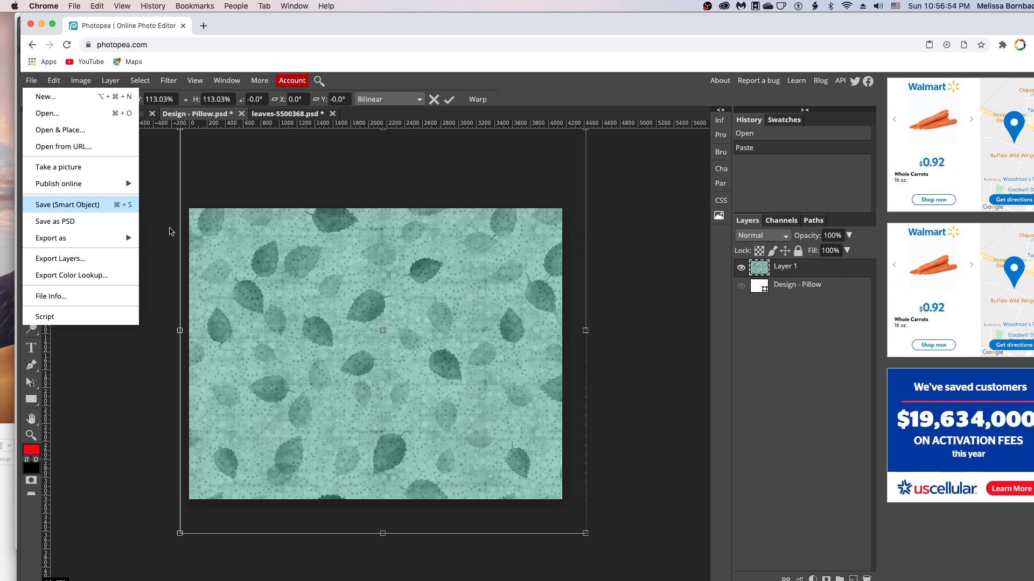
{"action": "left_click", "coordinate": [67, 204]}
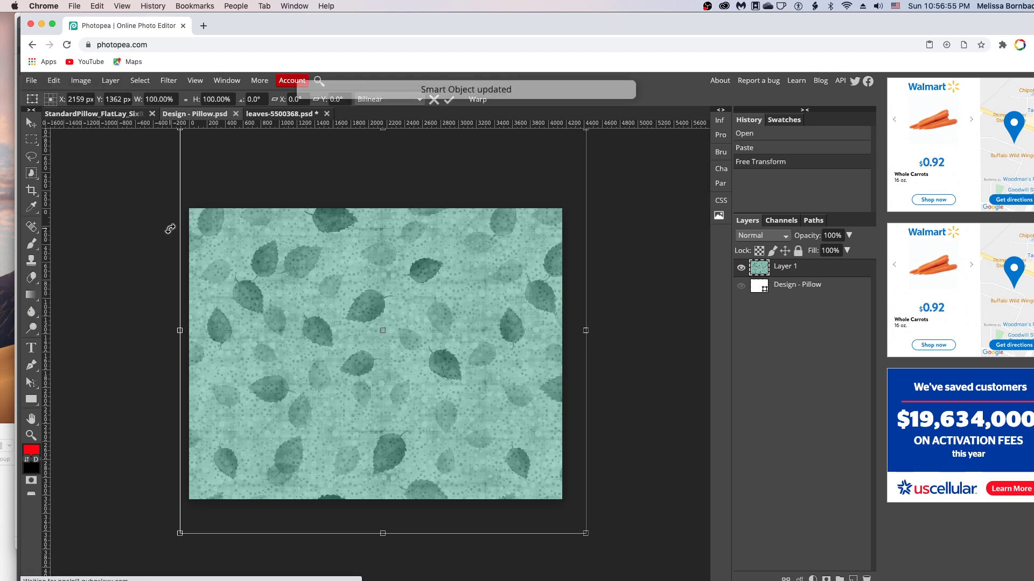
{"action": "left_click", "coordinate": [236, 114]}
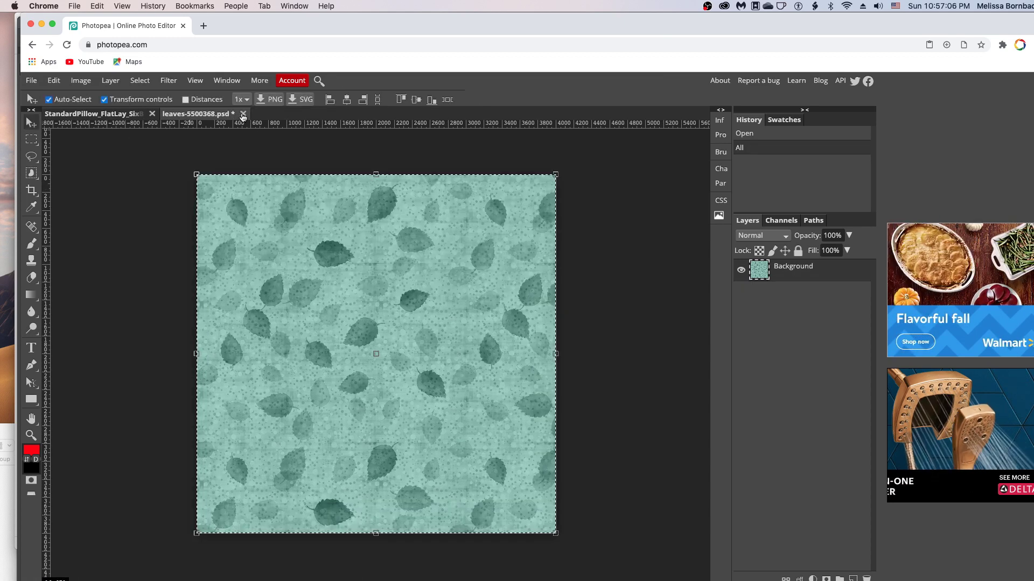
{"action": "left_click", "coordinate": [243, 114]}
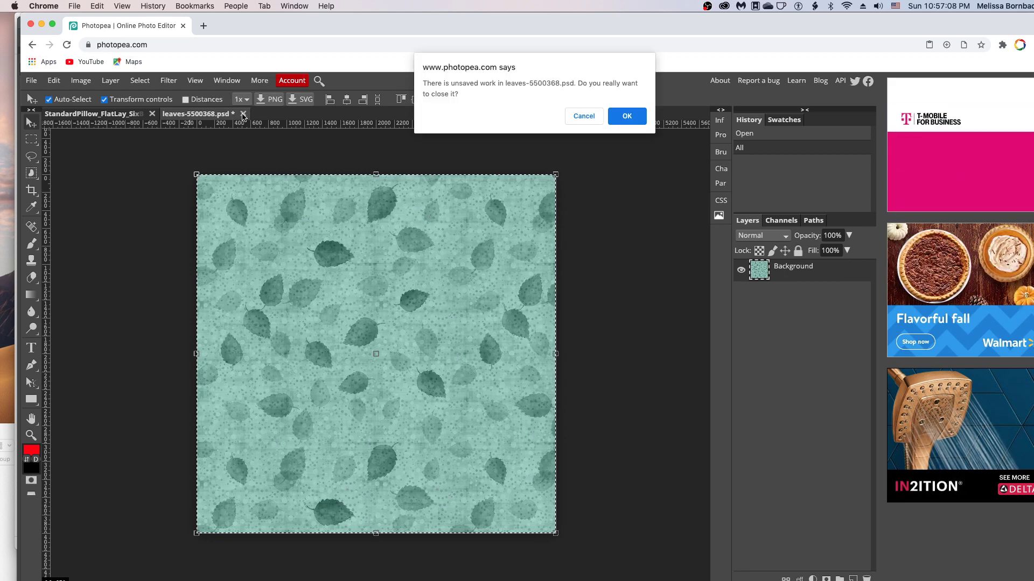
{"action": "left_click", "coordinate": [626, 117]}
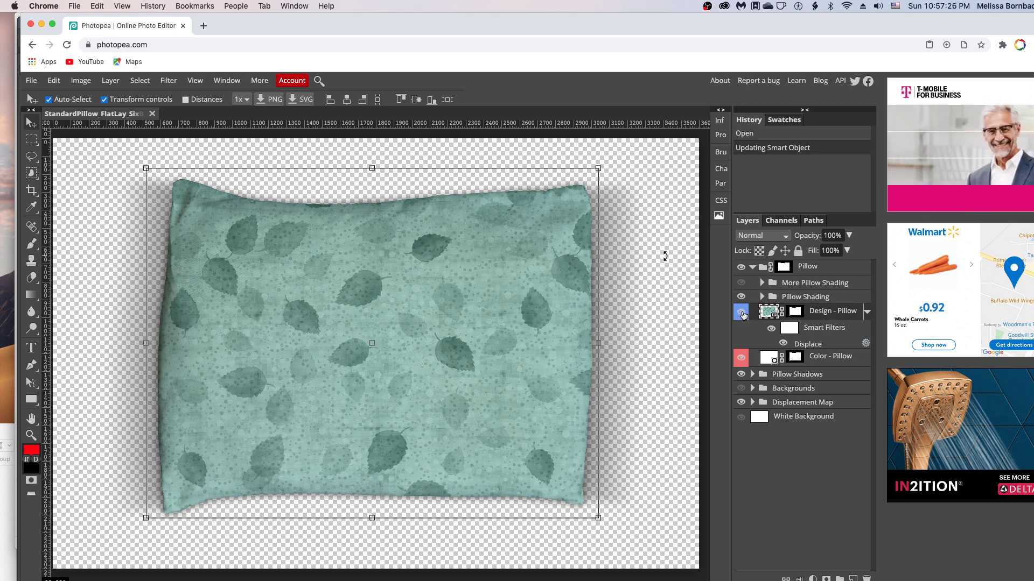
- Hide the leaf design and show the Color - Pillow layer's white Color Fill properties
{"action": "left_click", "coordinate": [742, 314]}
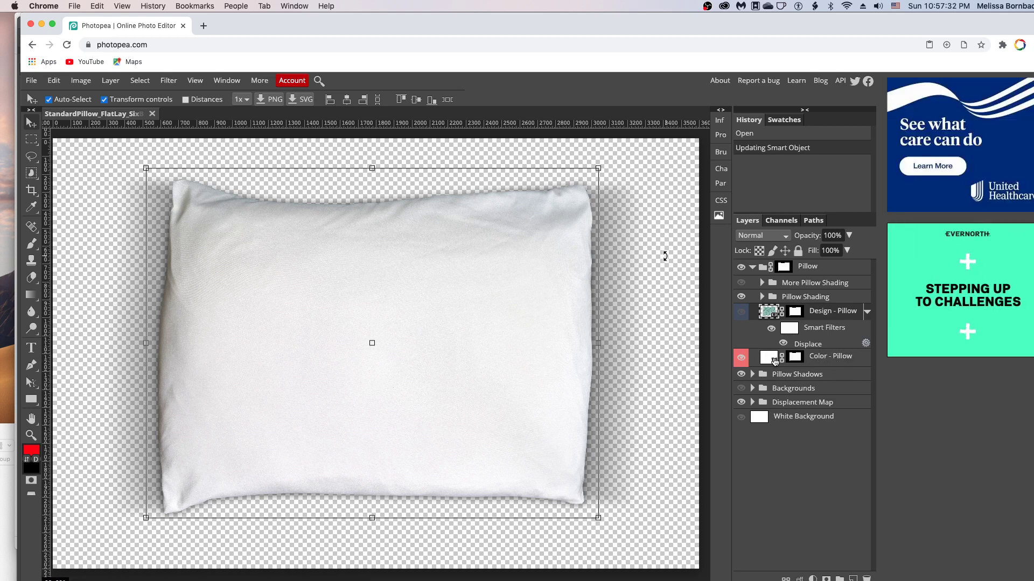
{"action": "left_click", "coordinate": [774, 361]}
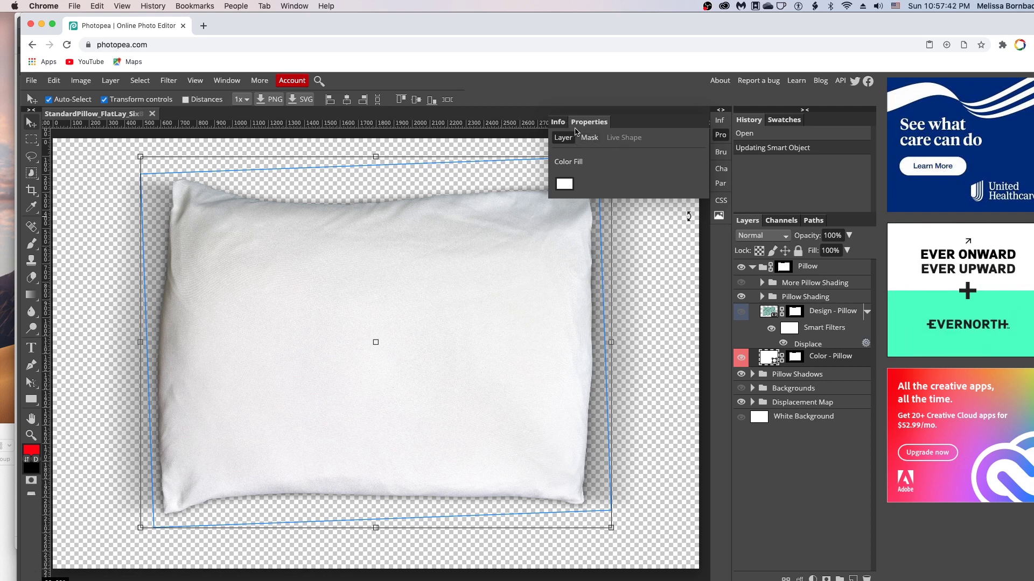
{"action": "left_click", "coordinate": [589, 138]}
{"action": "left_click", "coordinate": [563, 138]}
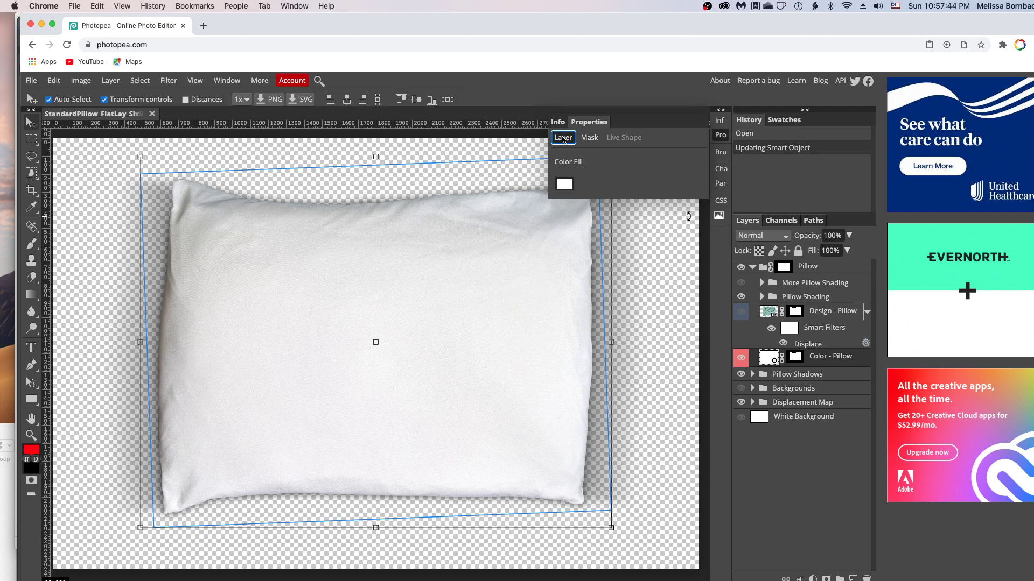
- Set the Color - Pillow fill to light blue, hex acc9f2
{"action": "left_click", "coordinate": [564, 186]}
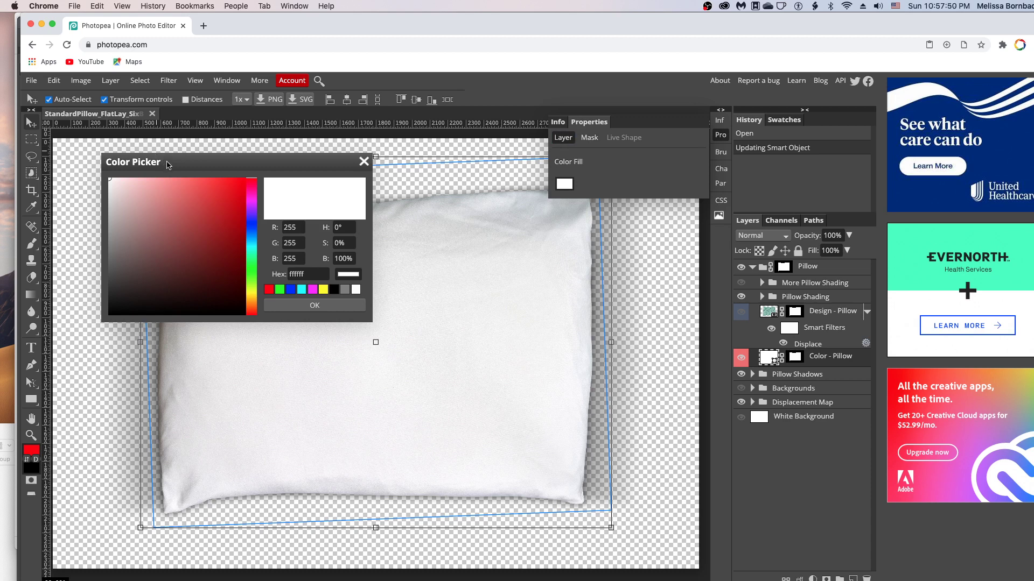
{"action": "left_click_drag", "start_coordinate": [166, 164], "coordinate": [578, 165]}
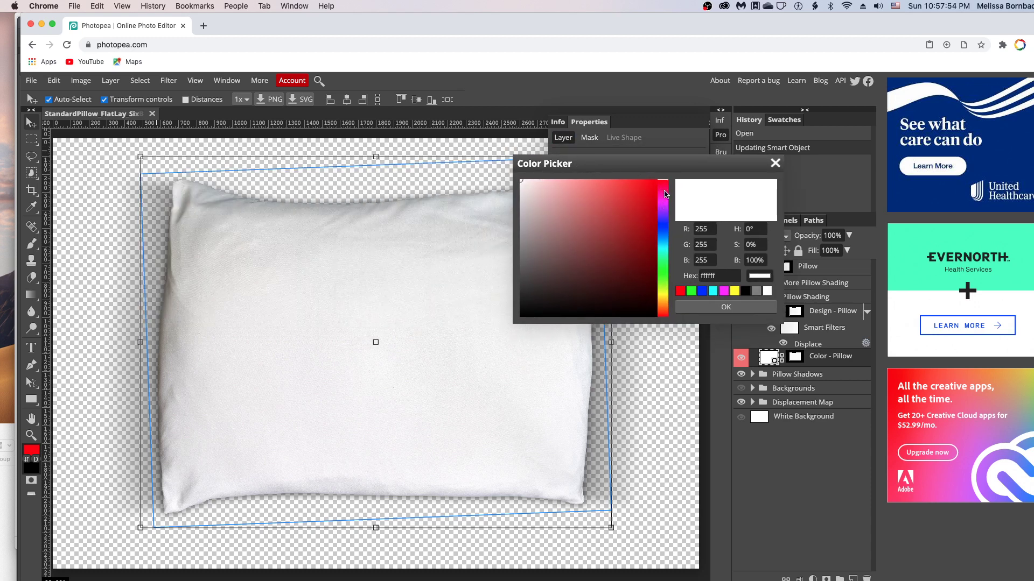
{"action": "left_click", "coordinate": [664, 235]}
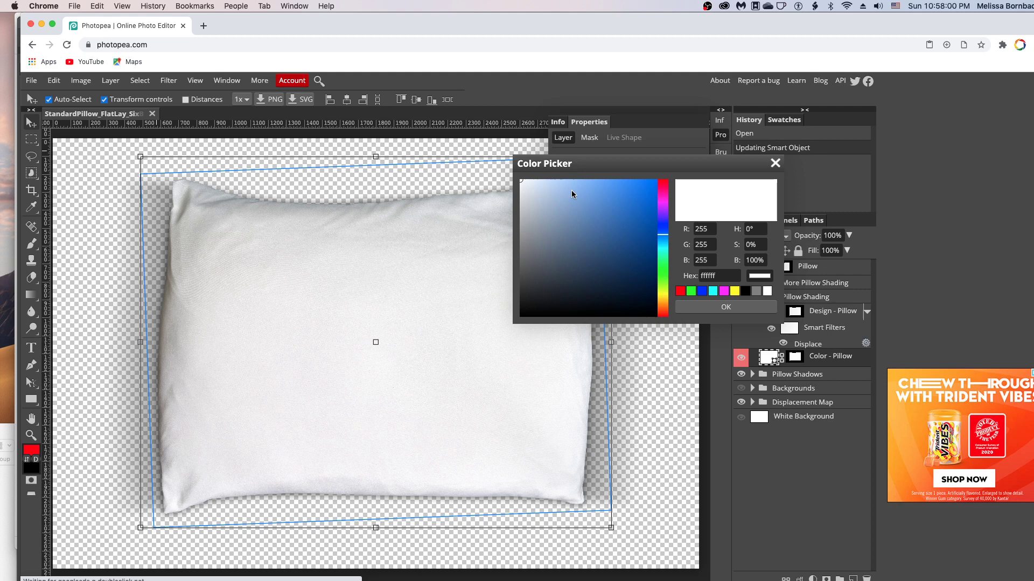
{"action": "left_click_drag", "start_coordinate": [574, 193], "coordinate": [557, 188]}
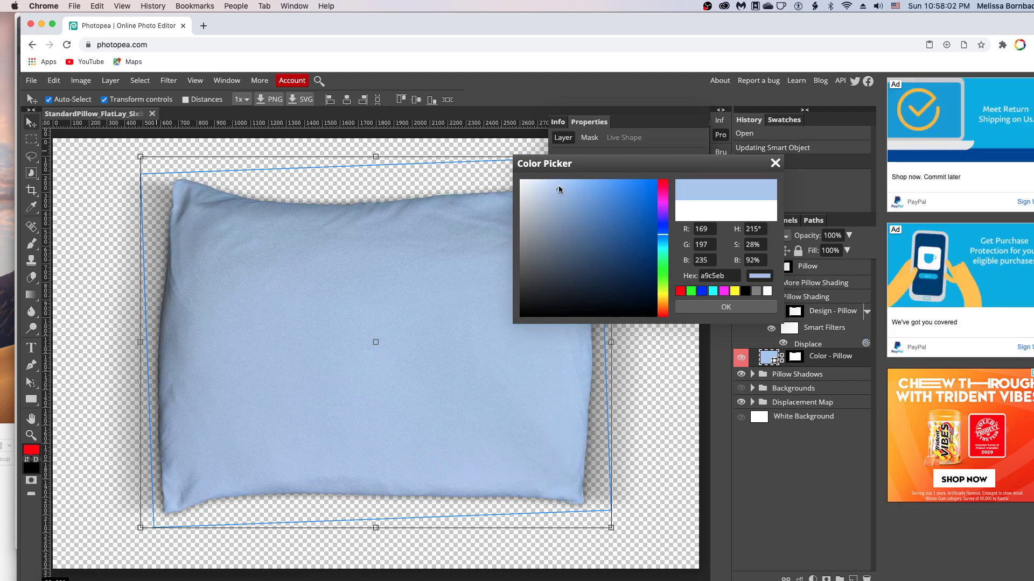
{"action": "left_click", "coordinate": [559, 186]}
{"action": "left_click", "coordinate": [721, 311]}
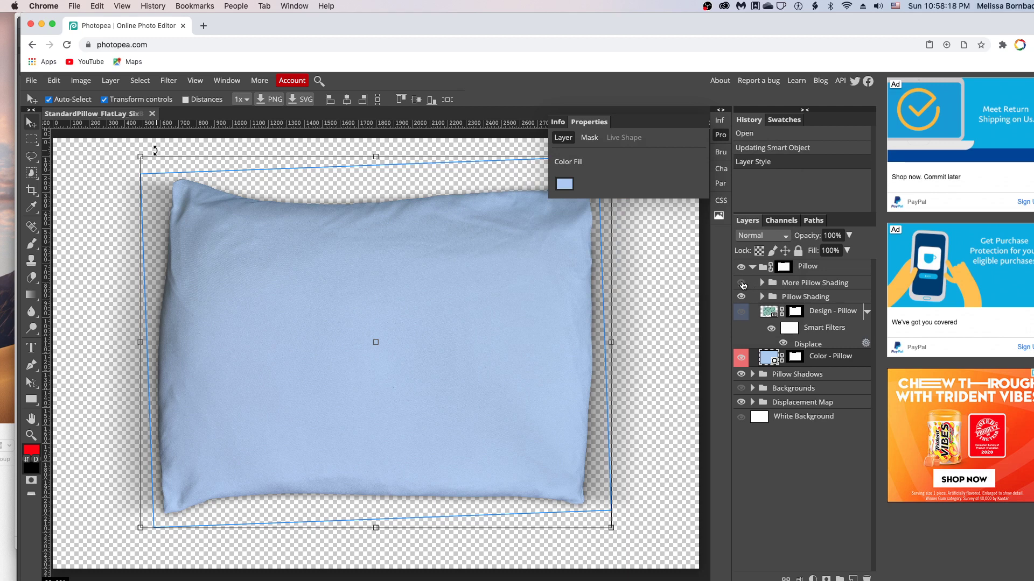
- Lower the More Pillow Shading group's opacity to about 50%, then hide the group
{"action": "left_click", "coordinate": [741, 284]}
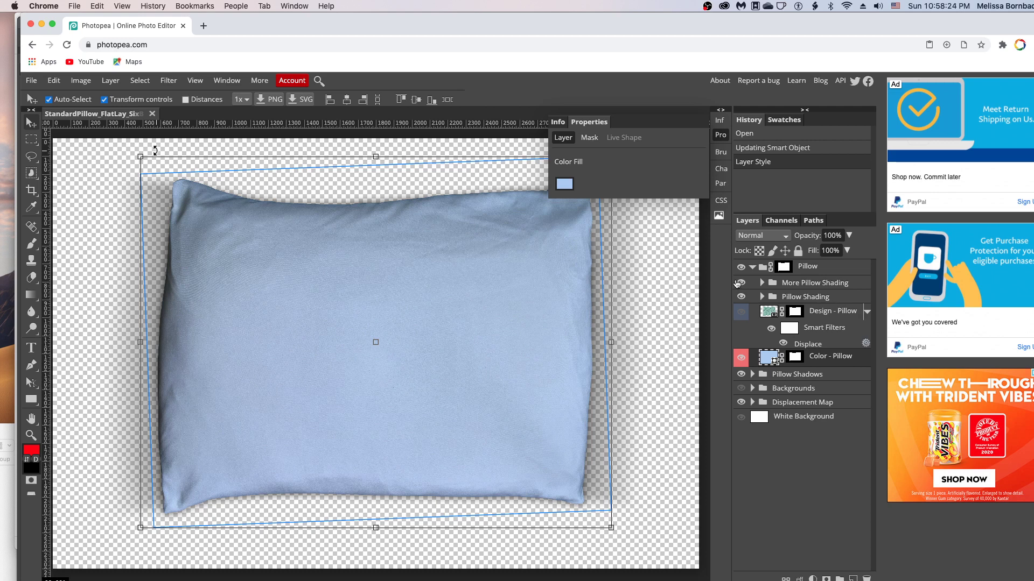
{"action": "left_click", "coordinate": [817, 288]}
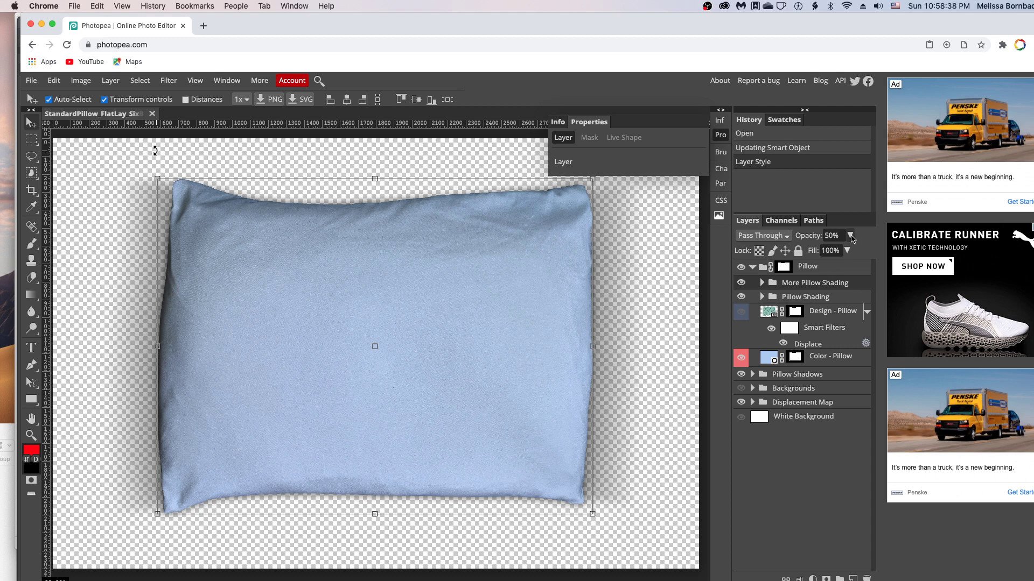
{"action": "left_click", "coordinate": [850, 236]}
{"action": "left_click_drag", "start_coordinate": [848, 255], "coordinate": [830, 253]}
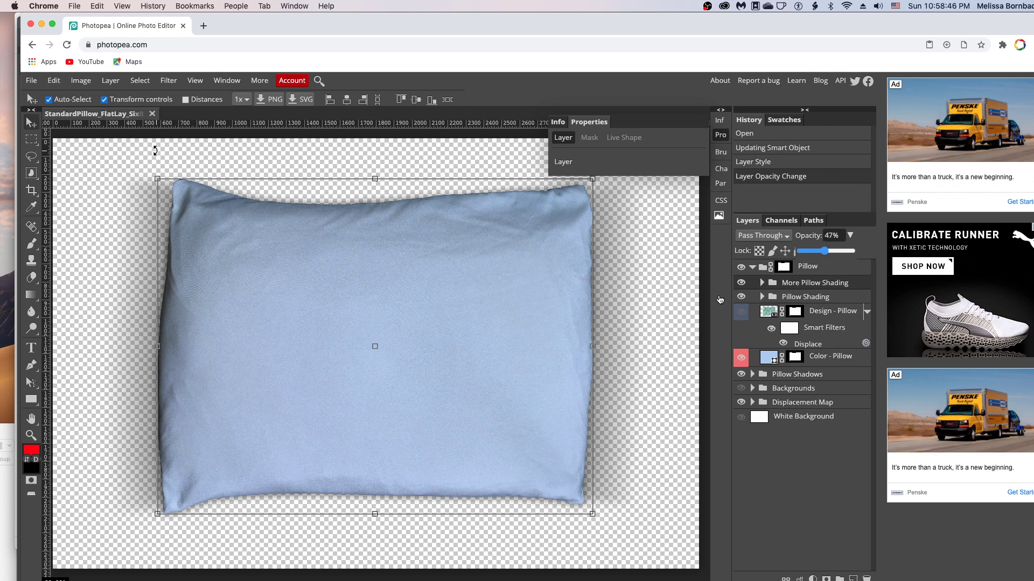
{"action": "left_click", "coordinate": [741, 283]}
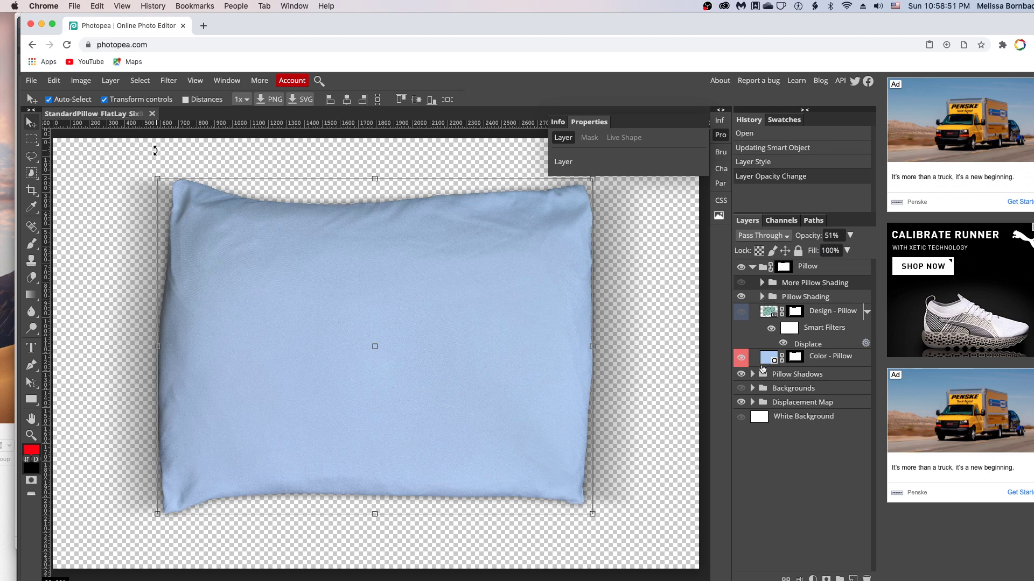
- Show the White Background and set the Cast Shadow Left layer's fill to 65%
{"action": "left_click", "coordinate": [740, 418]}
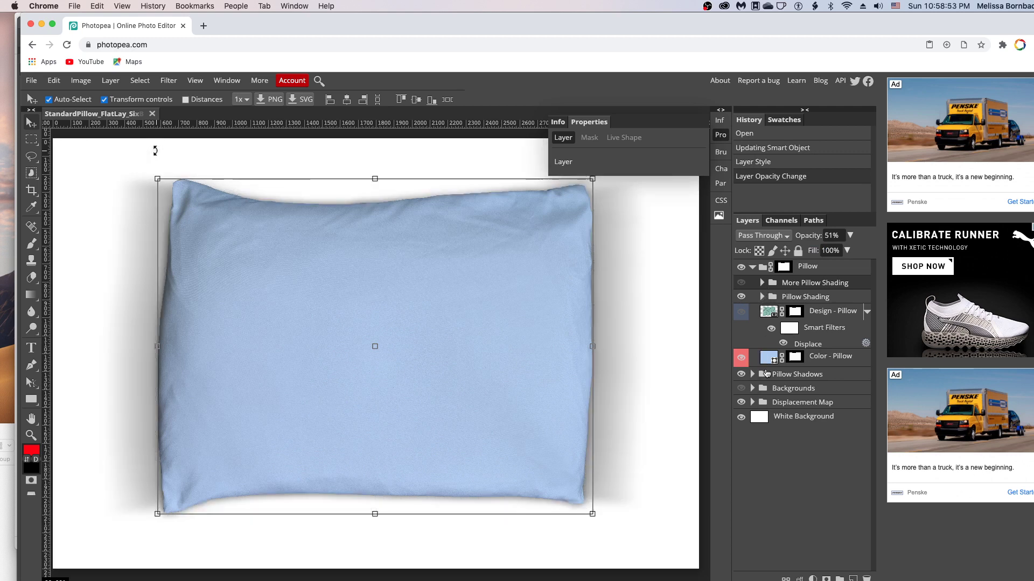
{"action": "left_click", "coordinate": [752, 375]}
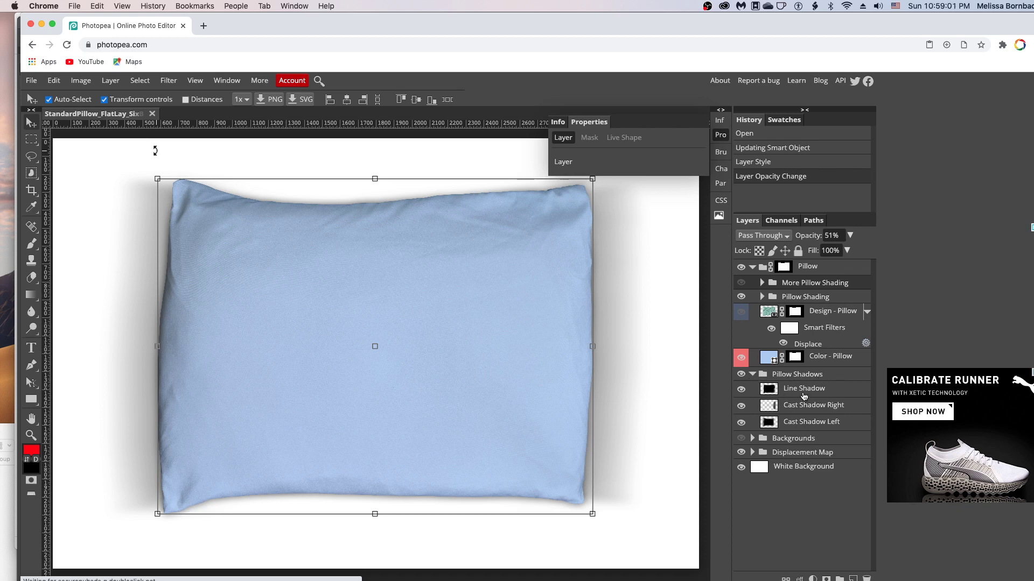
{"action": "left_click", "coordinate": [808, 408]}
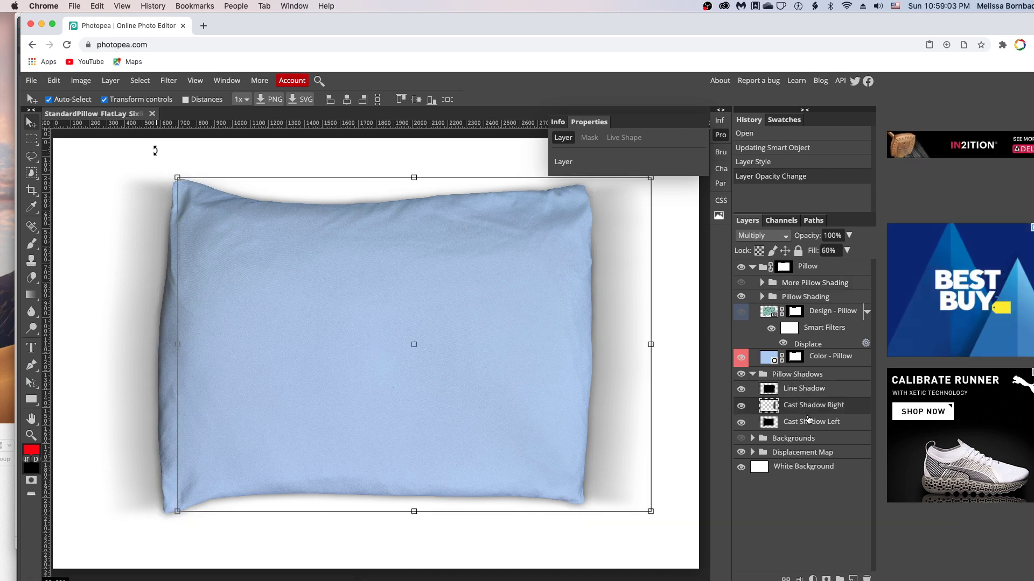
{"action": "left_click", "coordinate": [807, 421]}
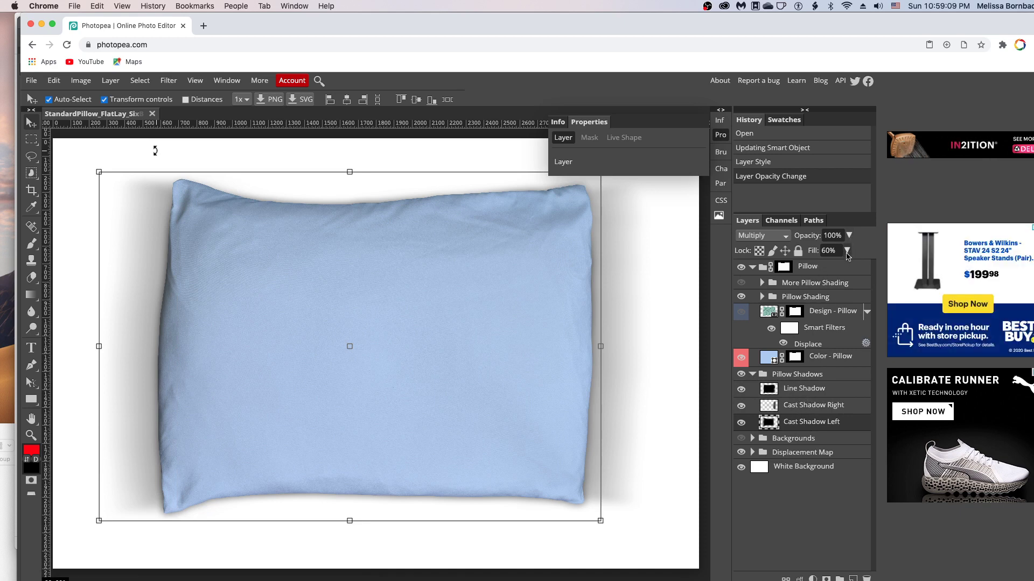
{"action": "left_click", "coordinate": [847, 253]}
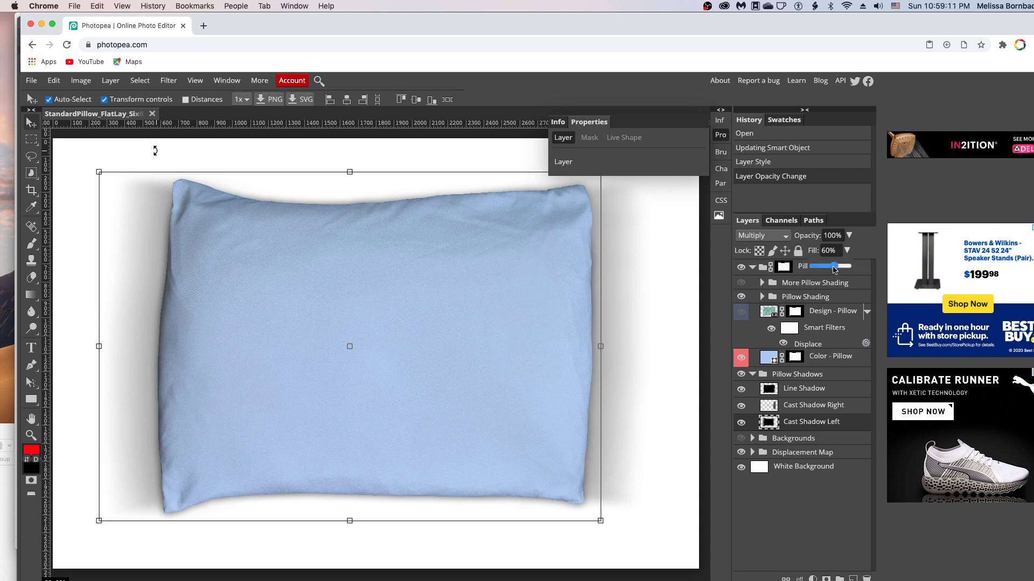
{"action": "left_click", "coordinate": [824, 266]}
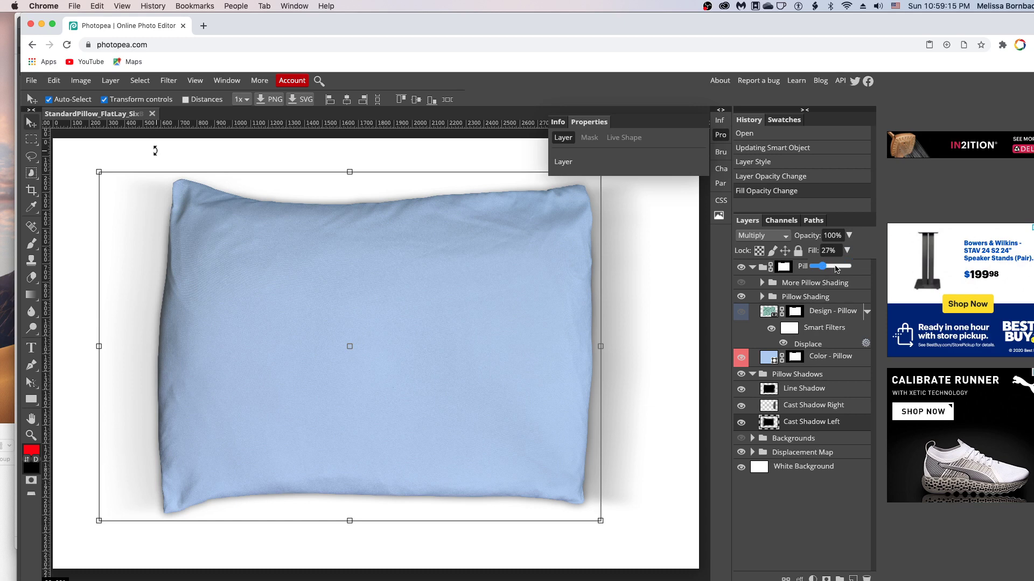
{"action": "left_click", "coordinate": [835, 267]}
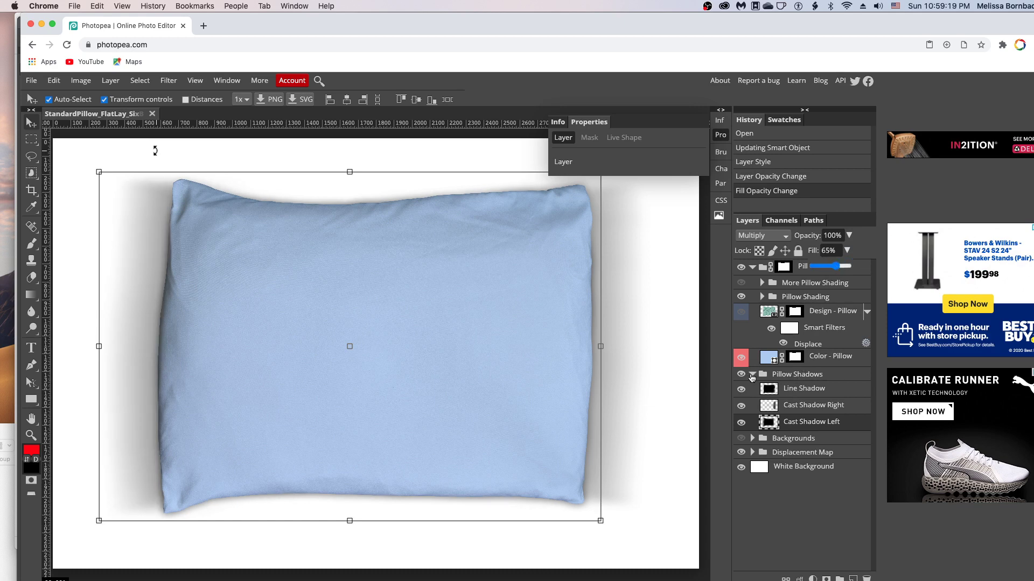
- Collapse Pillow Shadows and briefly preview the wood-plank Backgrounds before hiding them again
{"action": "left_click", "coordinate": [752, 375]}
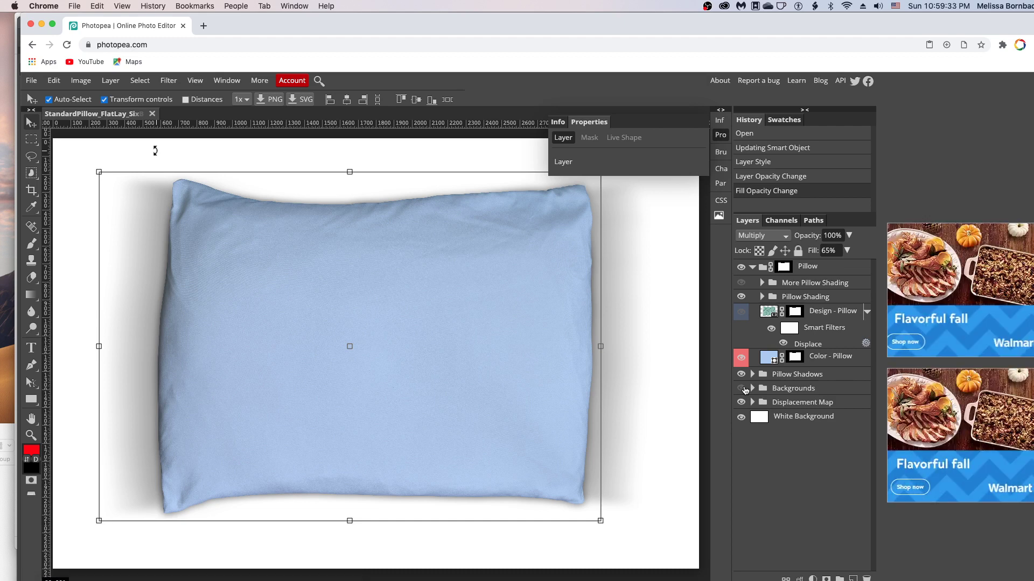
{"action": "left_click", "coordinate": [743, 389]}
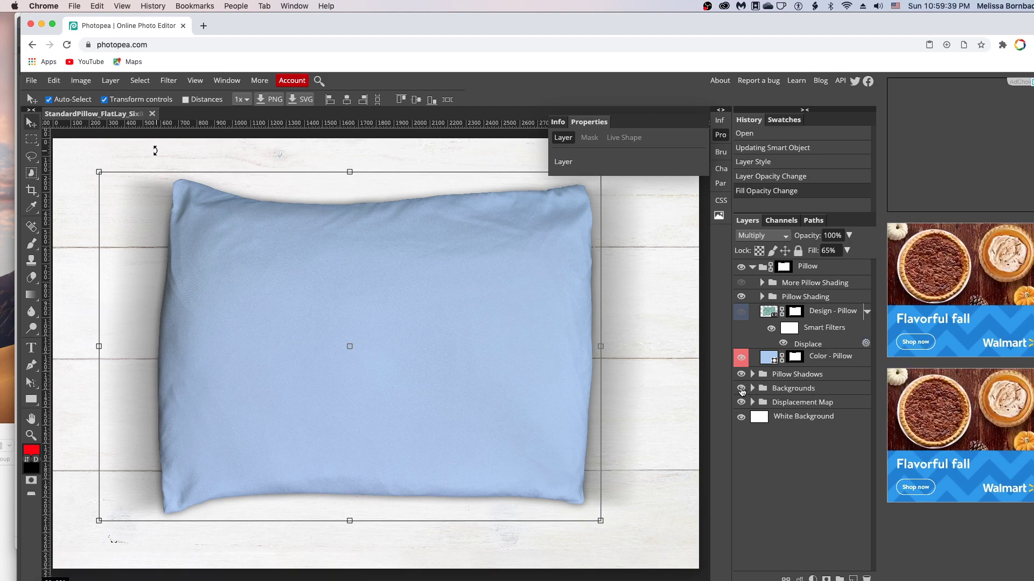
{"action": "left_click", "coordinate": [743, 388]}
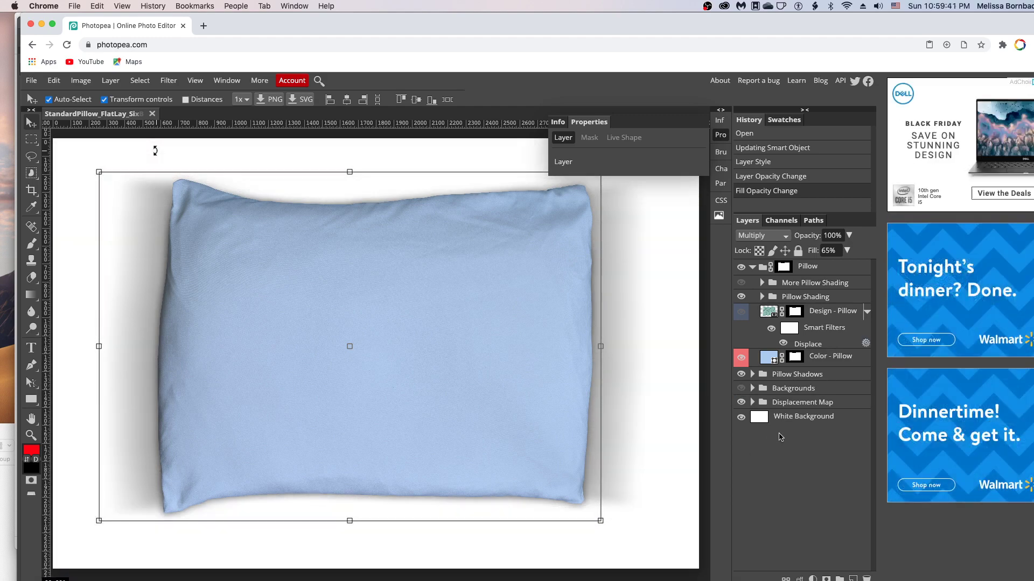
- Make the Design - Pillow layer visible, then look over the File > Export as formats
{"action": "left_click", "coordinate": [741, 312]}
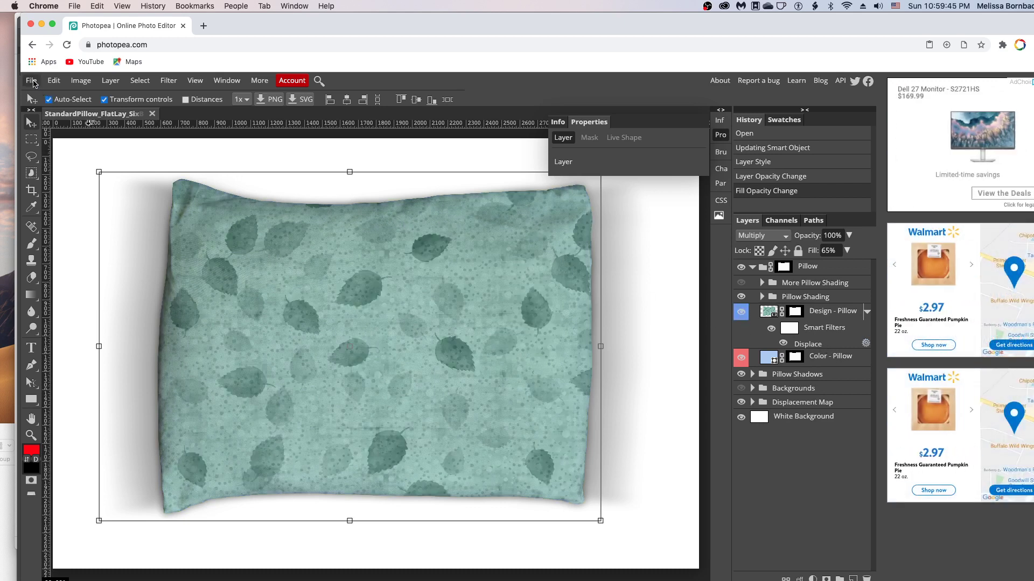
{"action": "left_click", "coordinate": [31, 81]}
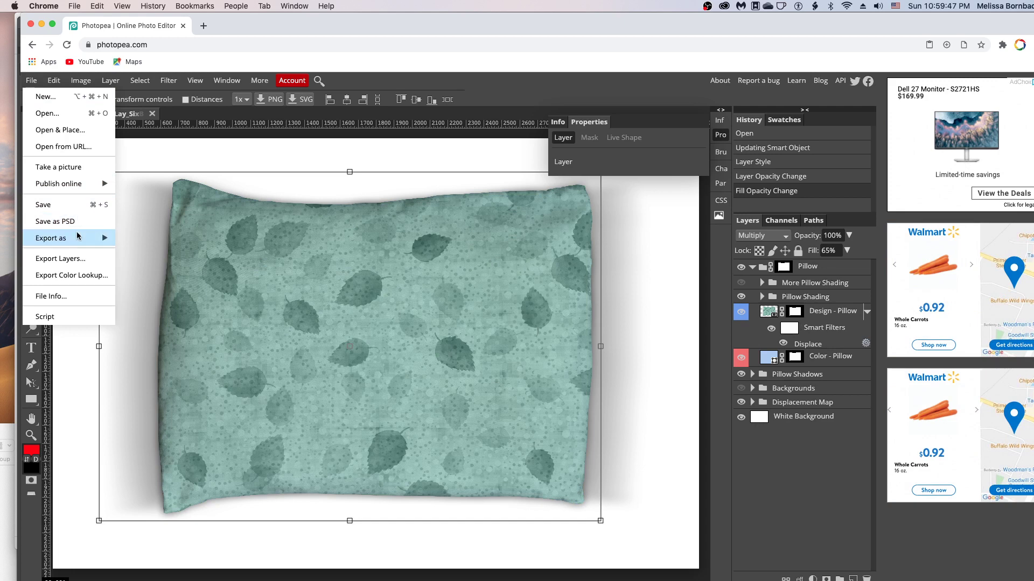
{"action": "mouse_move", "coordinate": [77, 239]}
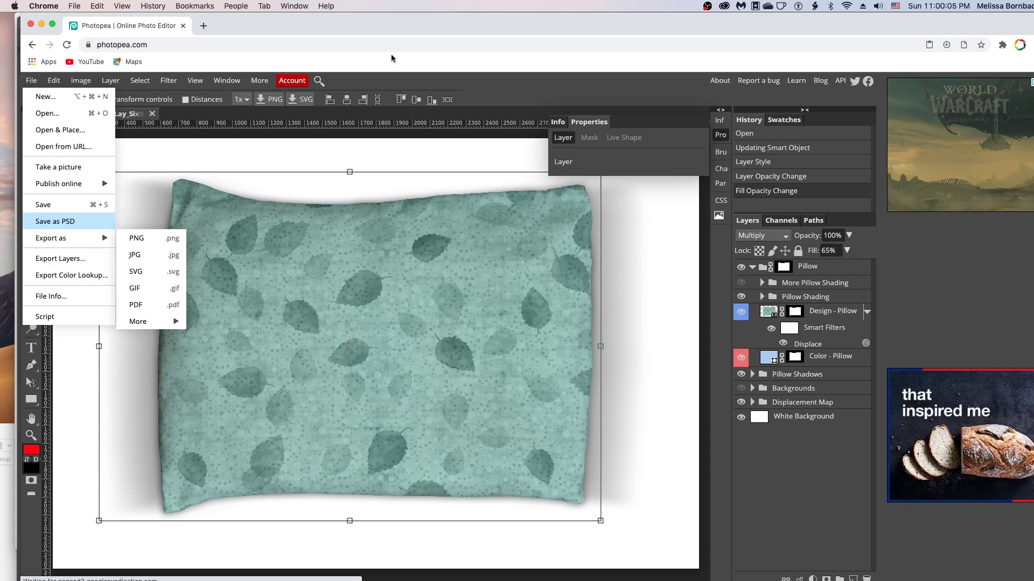
- Dismiss the File menu without exporting the pillow mock-up
{"action": "left_click", "coordinate": [388, 119]}
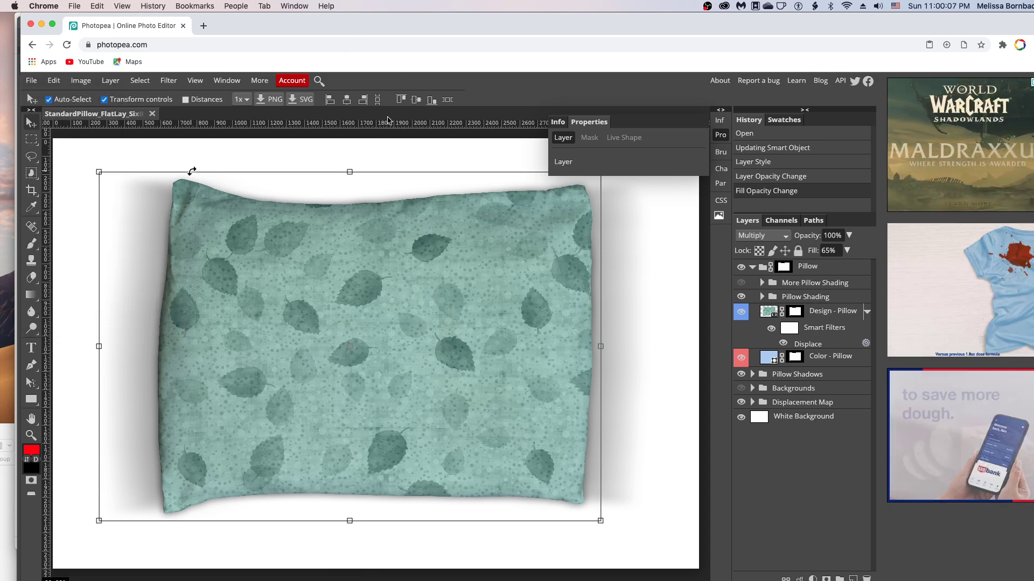